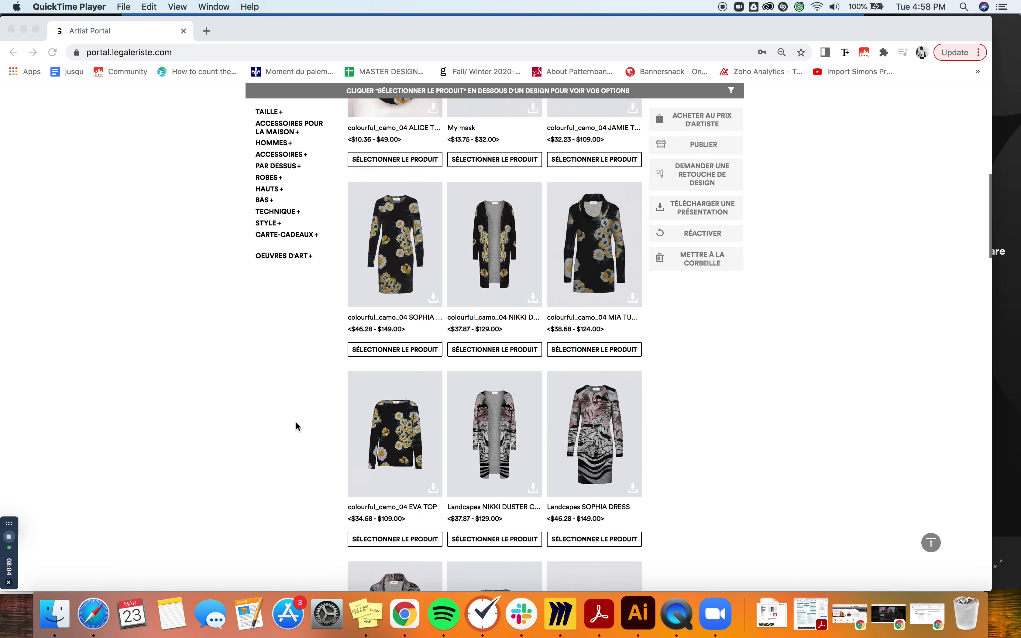
Look through the full catalogue of designs listed under Mes produits.
scroll(296, 421, down, 2)
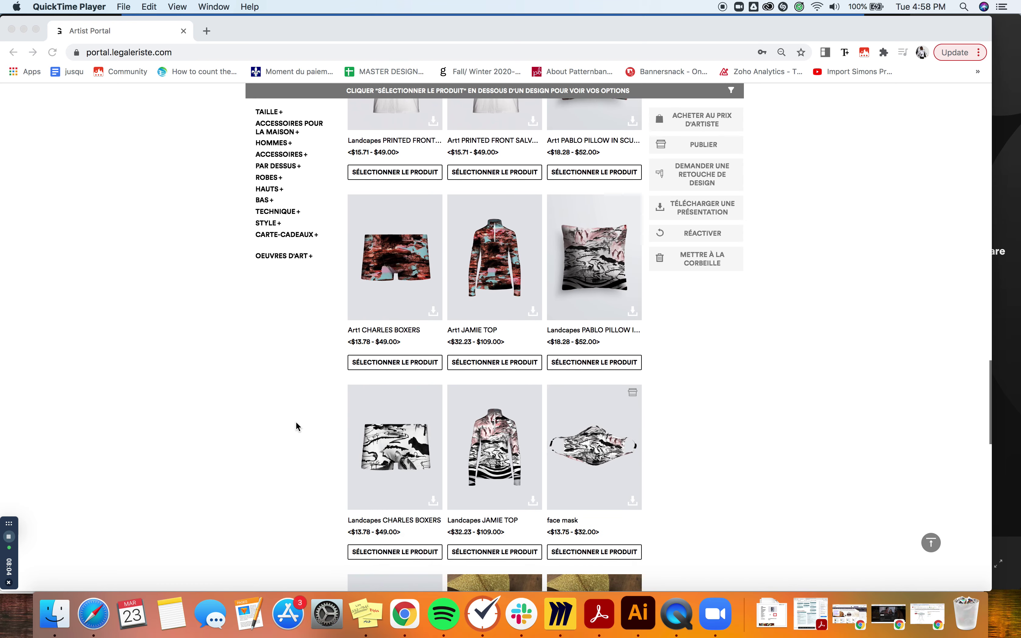
scroll(295, 422, up, 15)
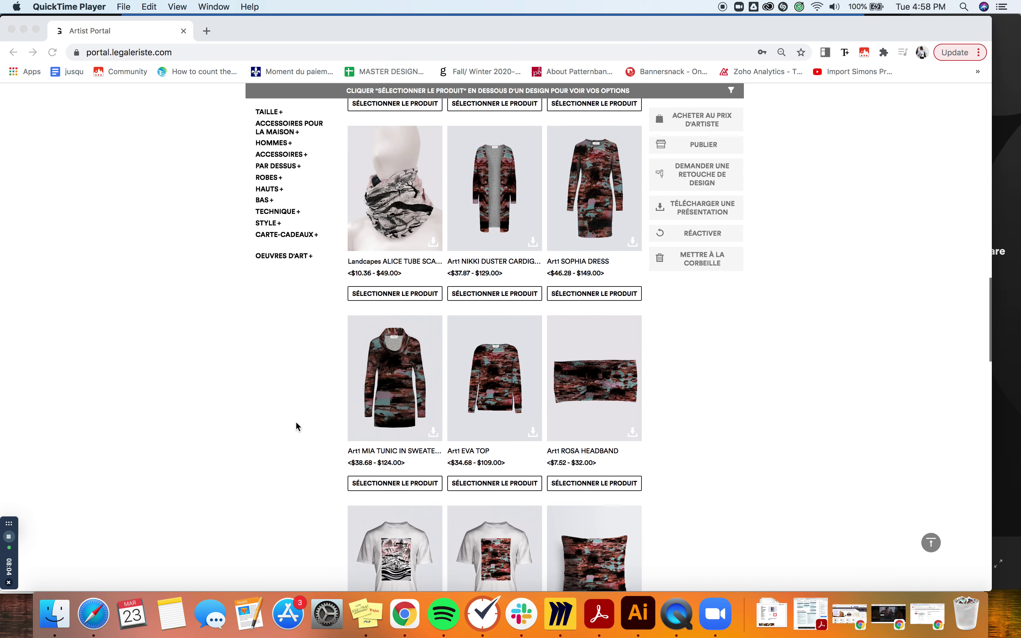
scroll(295, 424, up, 10)
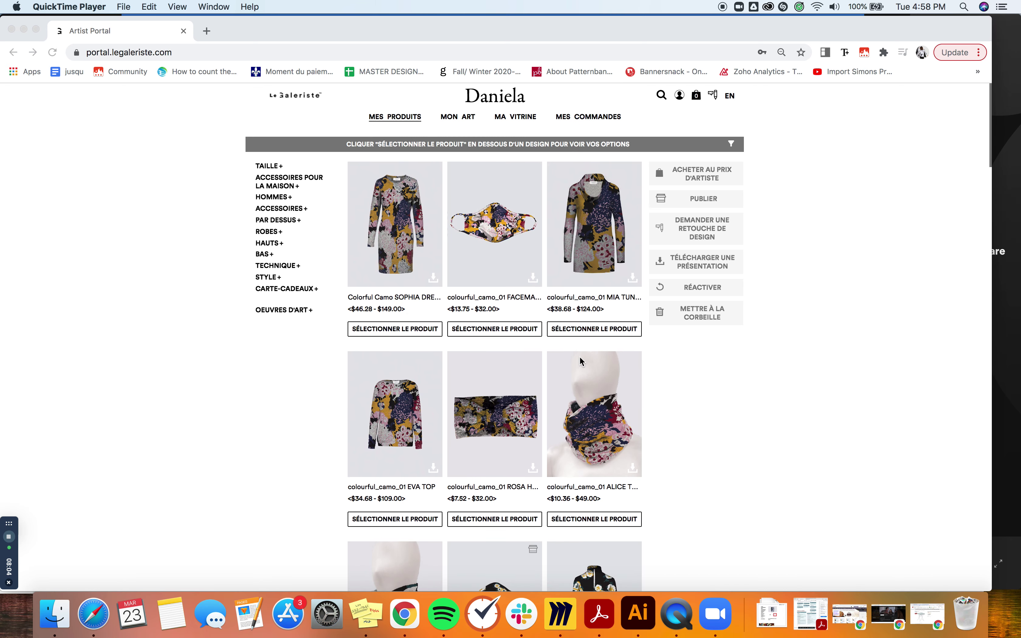
scroll(580, 359, down, 15)
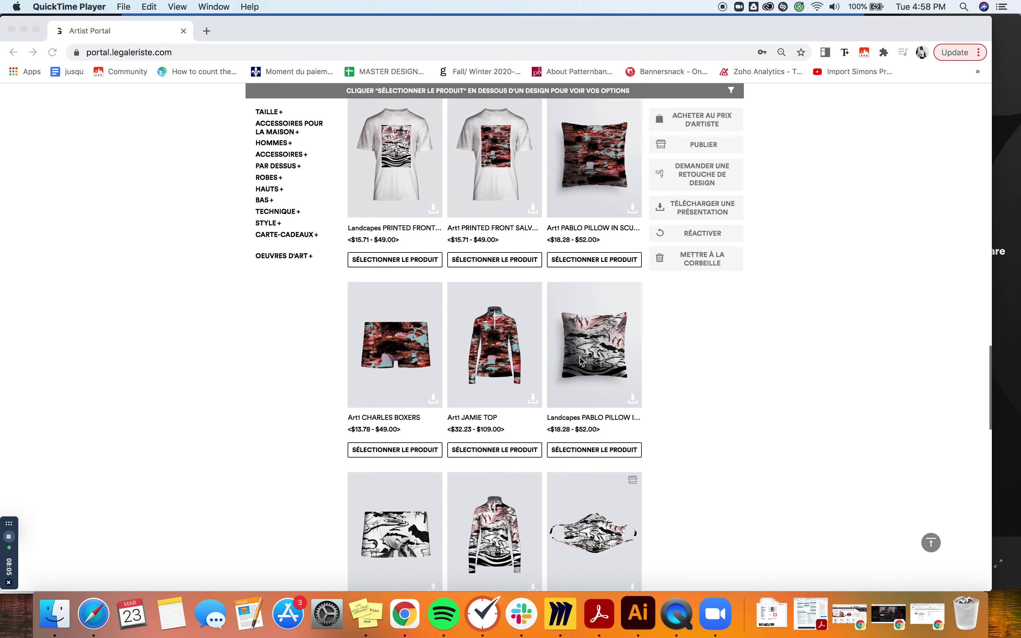
scroll(580, 358, down, 10)
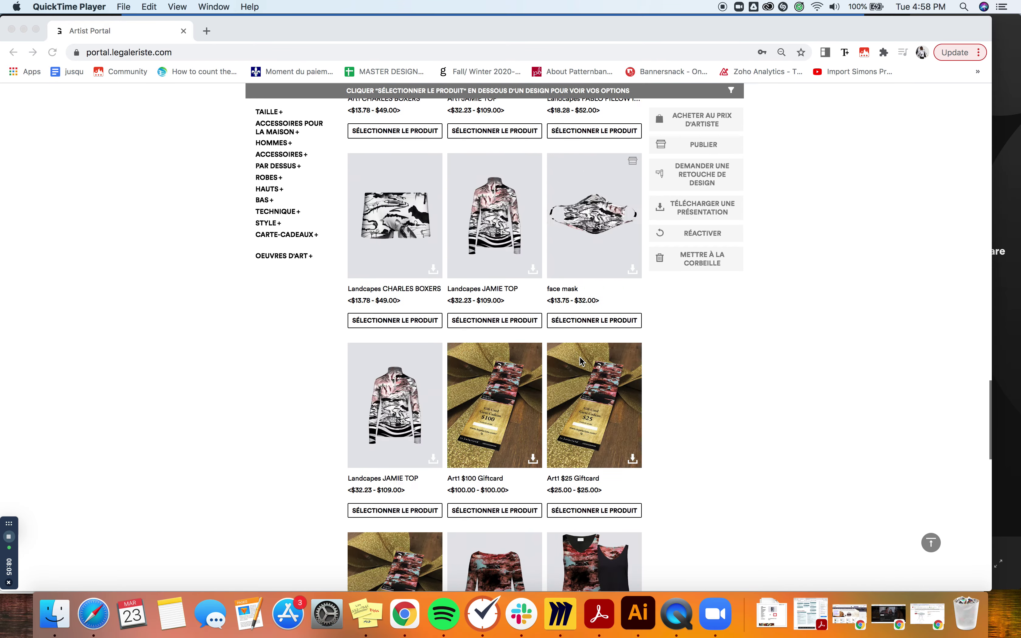
scroll(579, 355, up, 20)
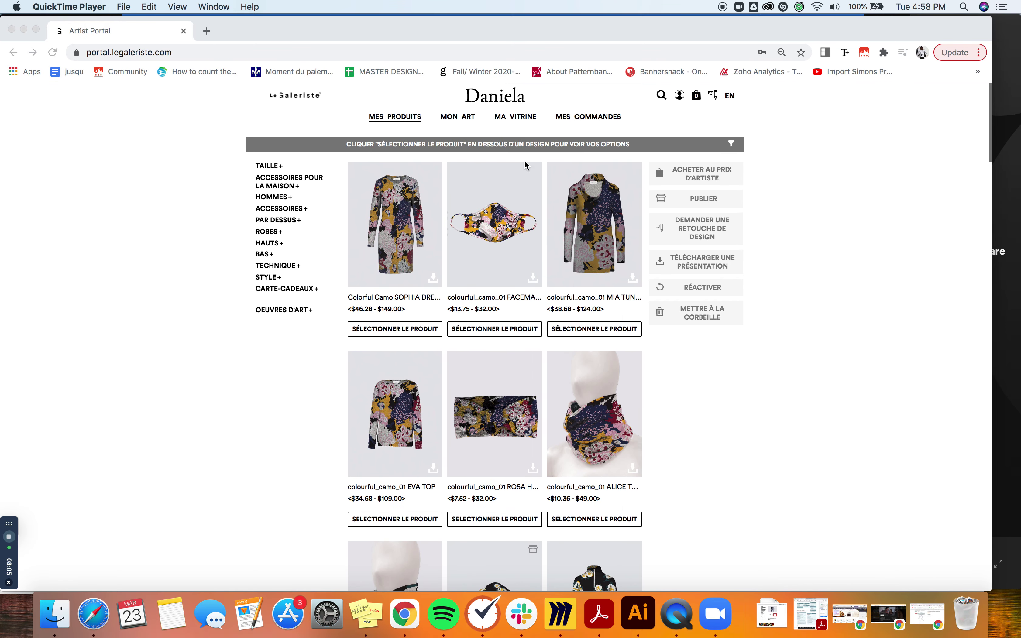
Filter the products to the Masques accessories and select the Art1 FACE MASK (2-pack).
click(249, 350)
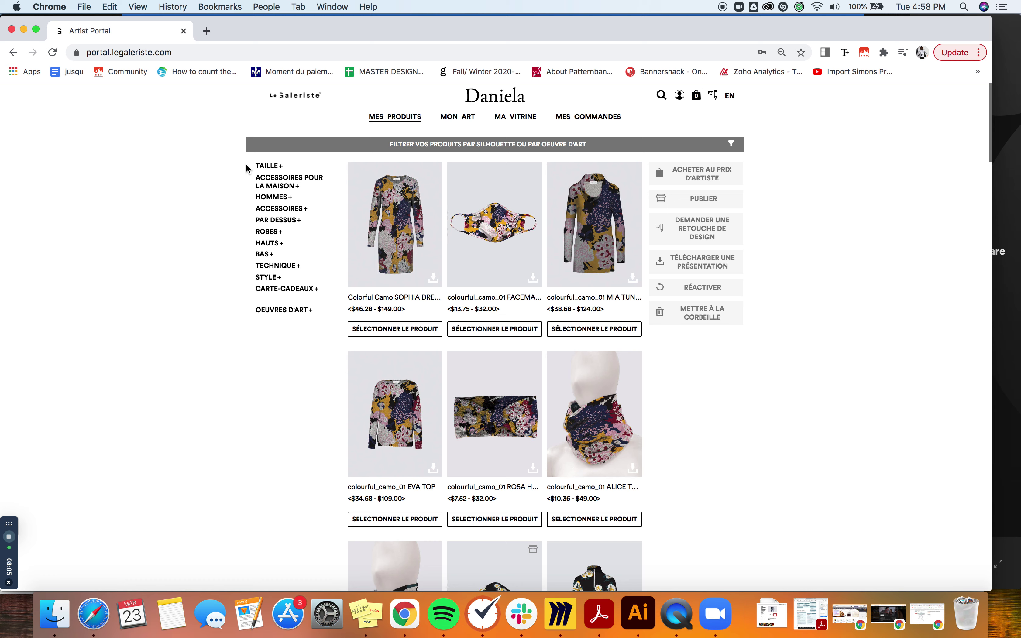
click(261, 210)
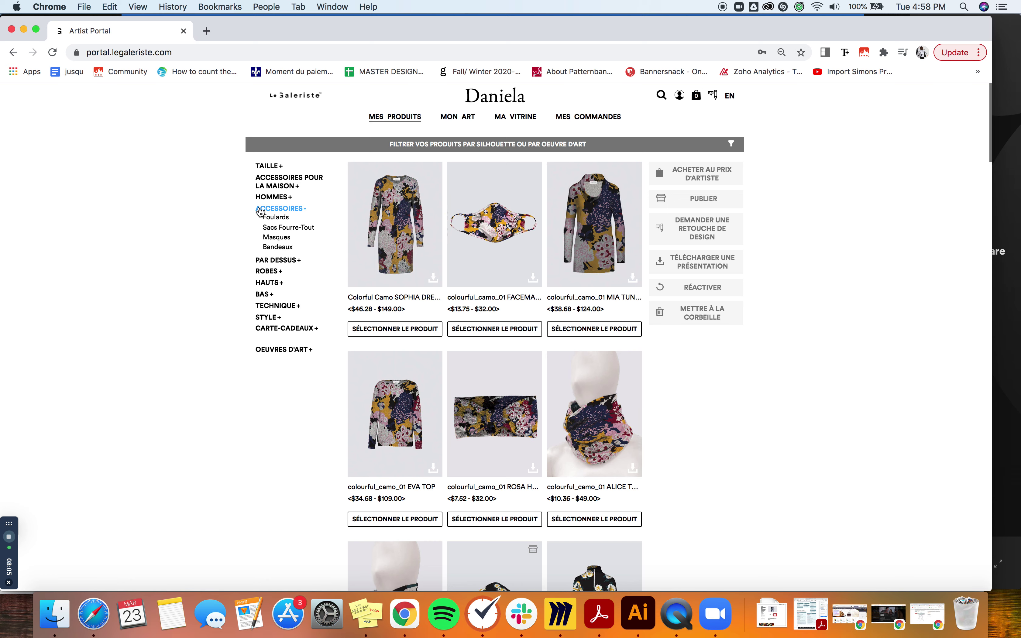
click(270, 238)
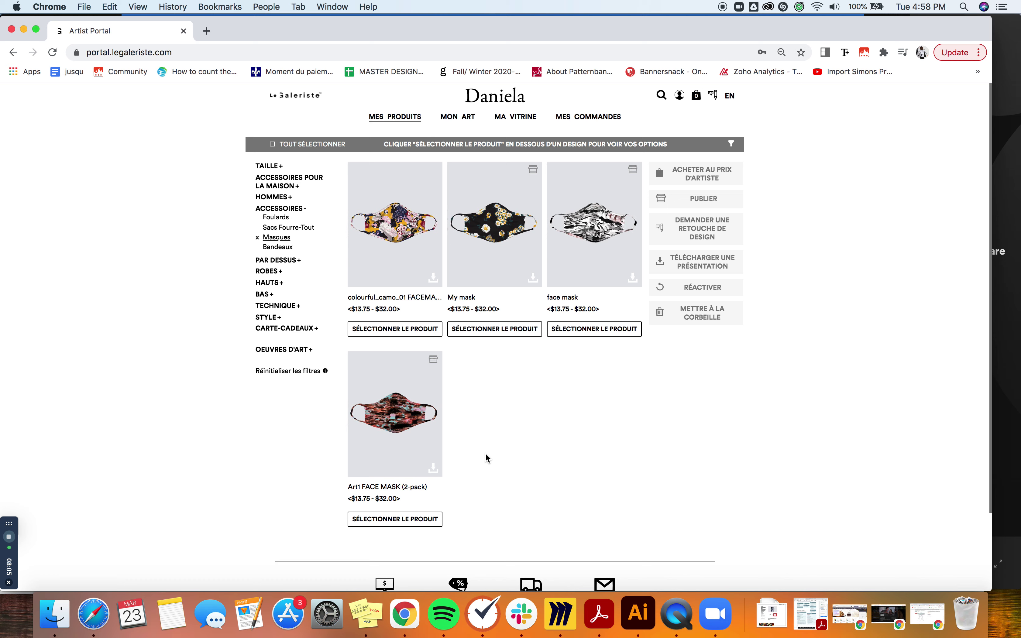
click(408, 522)
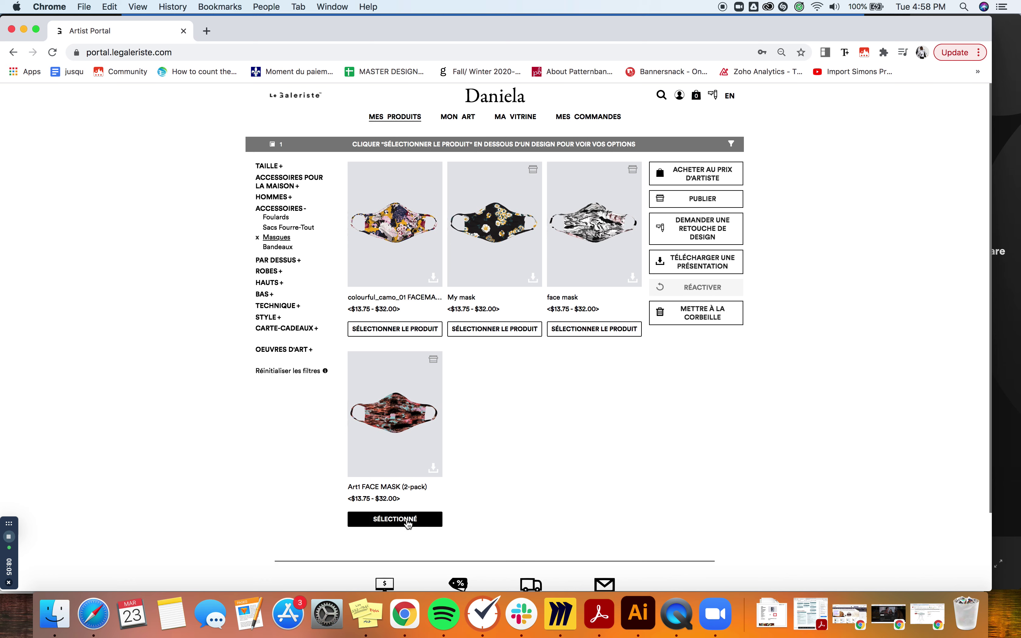
Reset the Masques filter and look through the unfiltered product list.
click(294, 369)
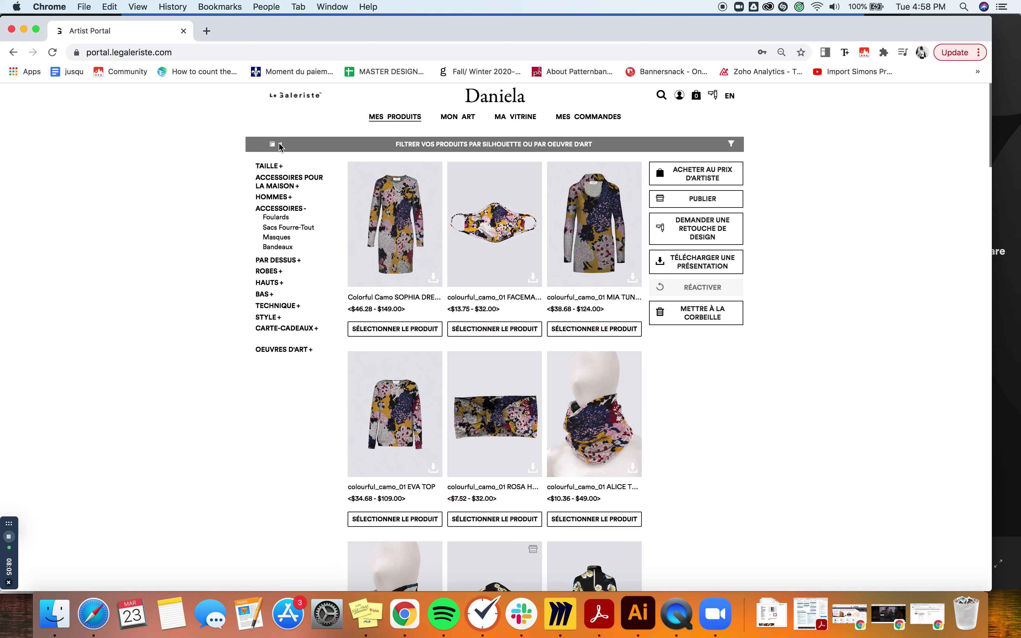
scroll(432, 298, down, 3)
scroll(433, 296, down, 2)
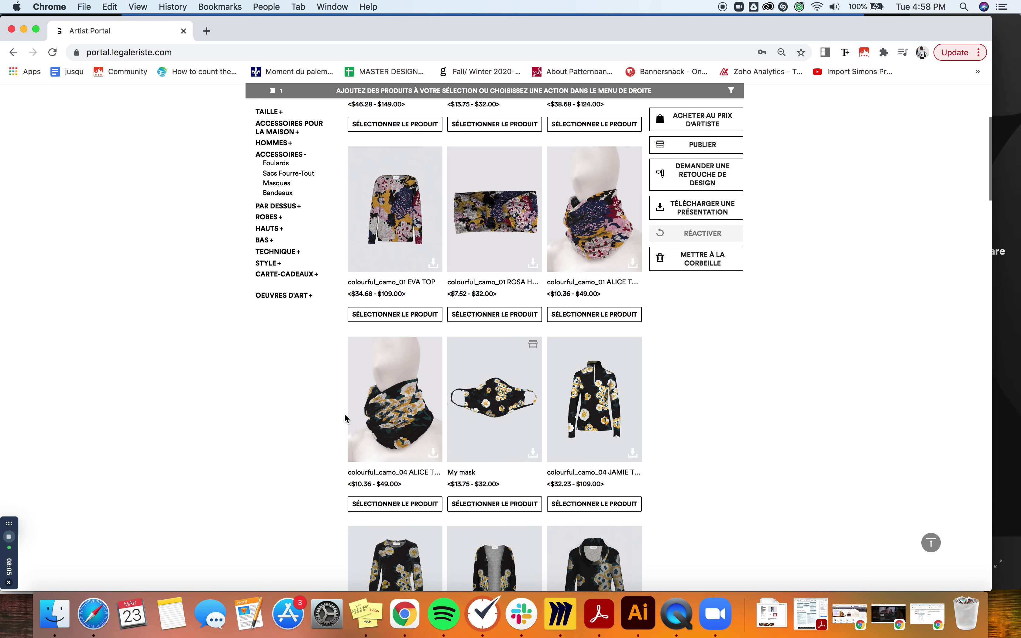
scroll(346, 417, down, 1)
scroll(270, 160, up, 4)
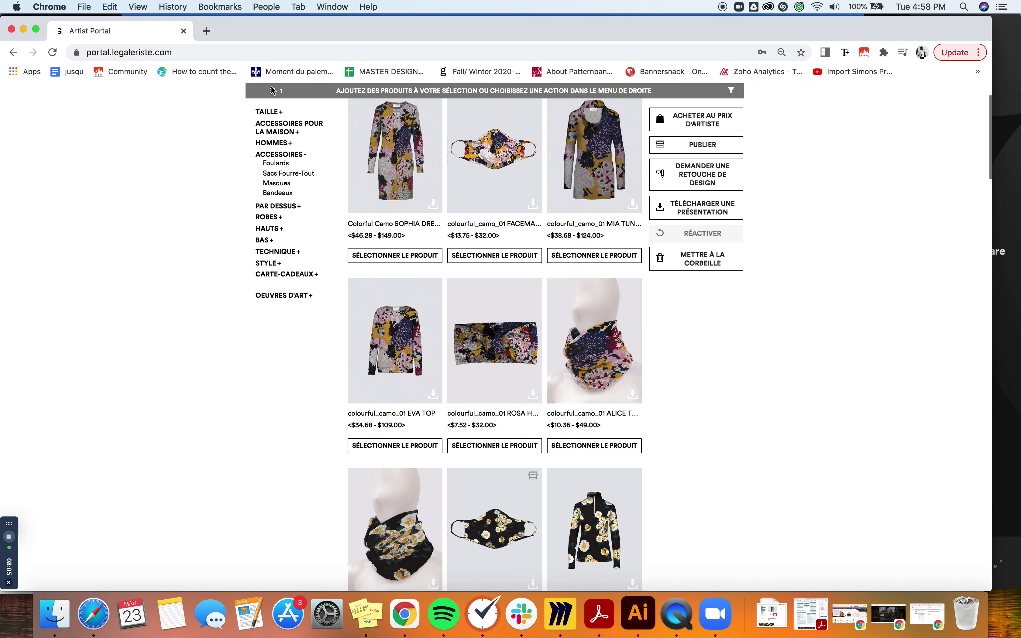
scroll(237, 152, up, 2)
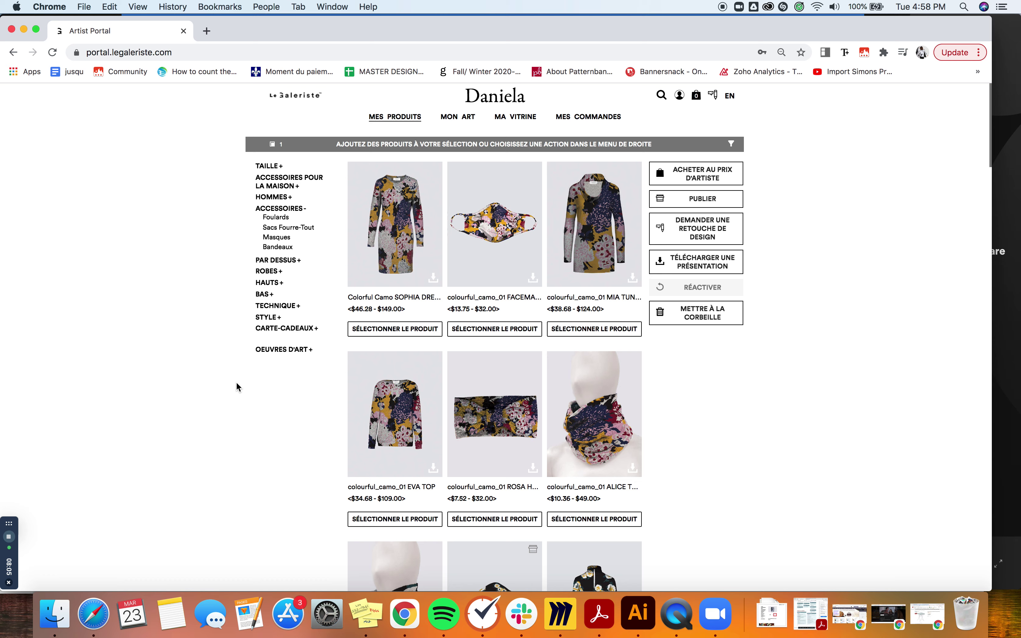
Filter the products to Manches Longues dresses and add the Colorful Camo SOPHIA DRESS to the selection.
click(298, 209)
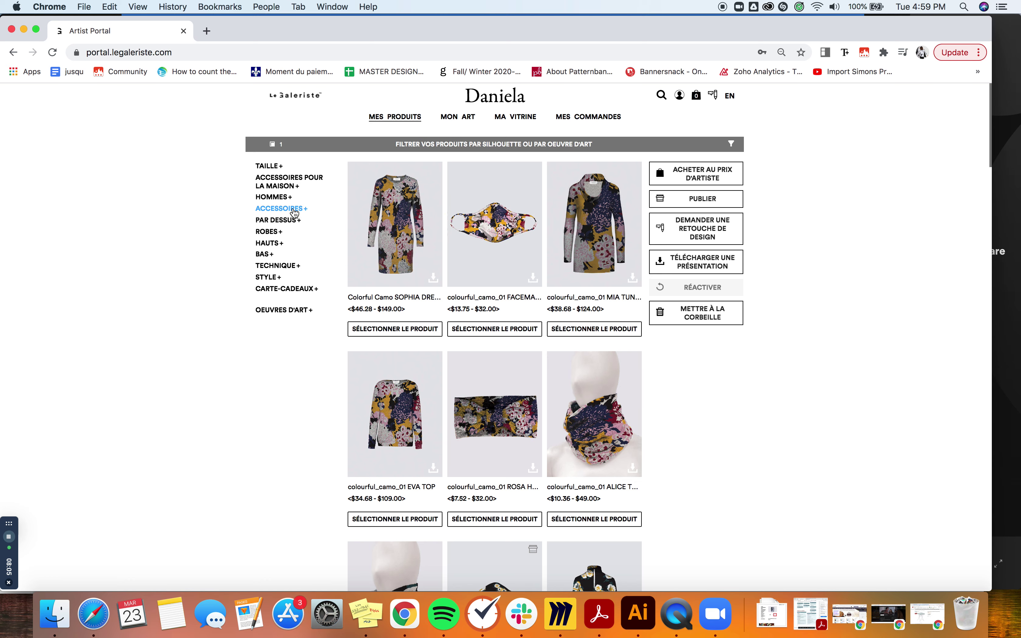
click(274, 233)
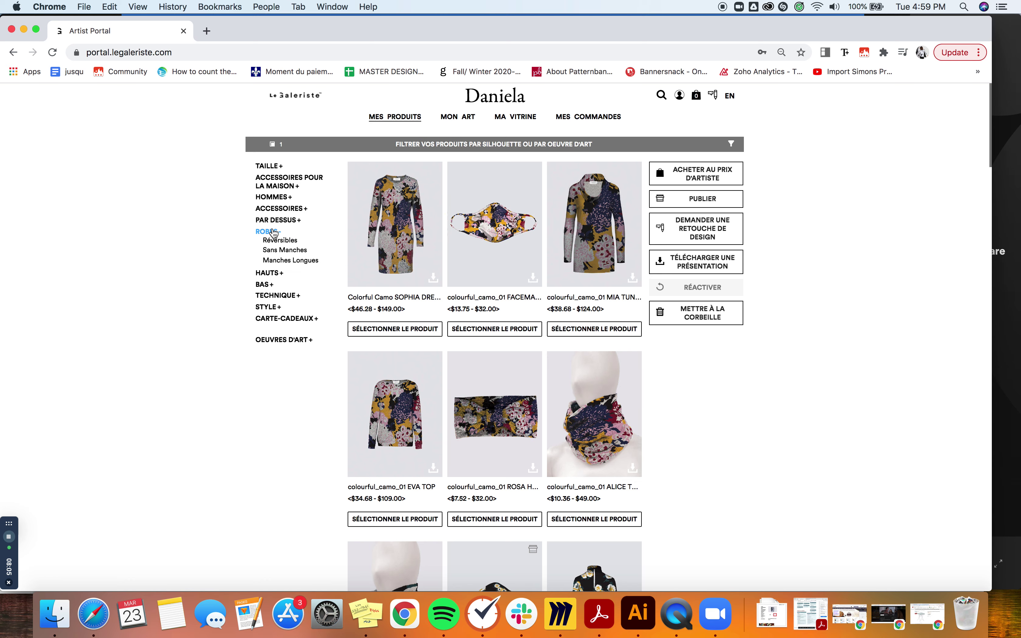
click(277, 261)
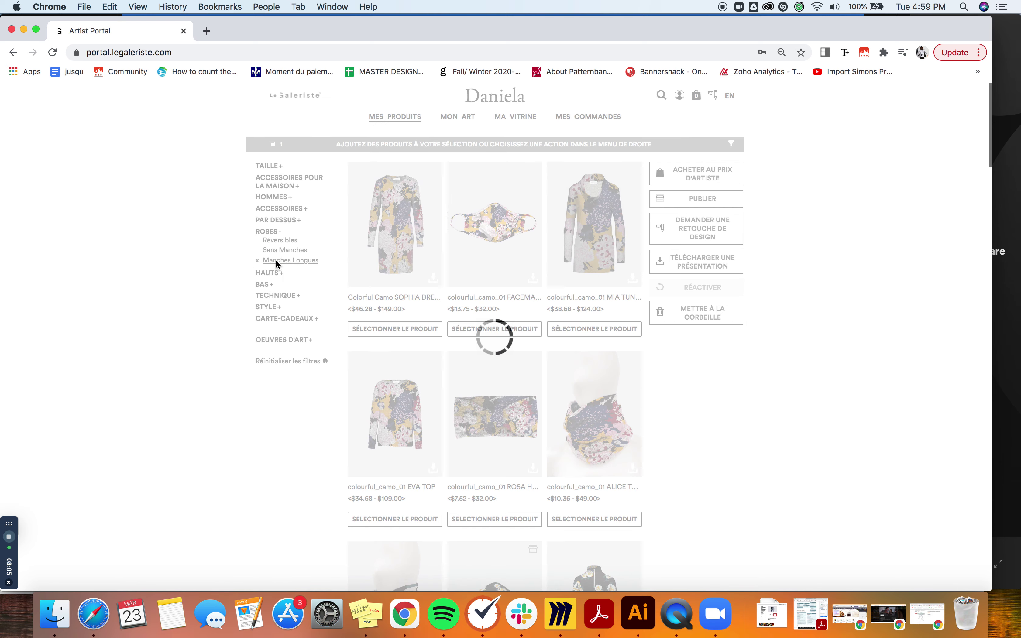
click(393, 329)
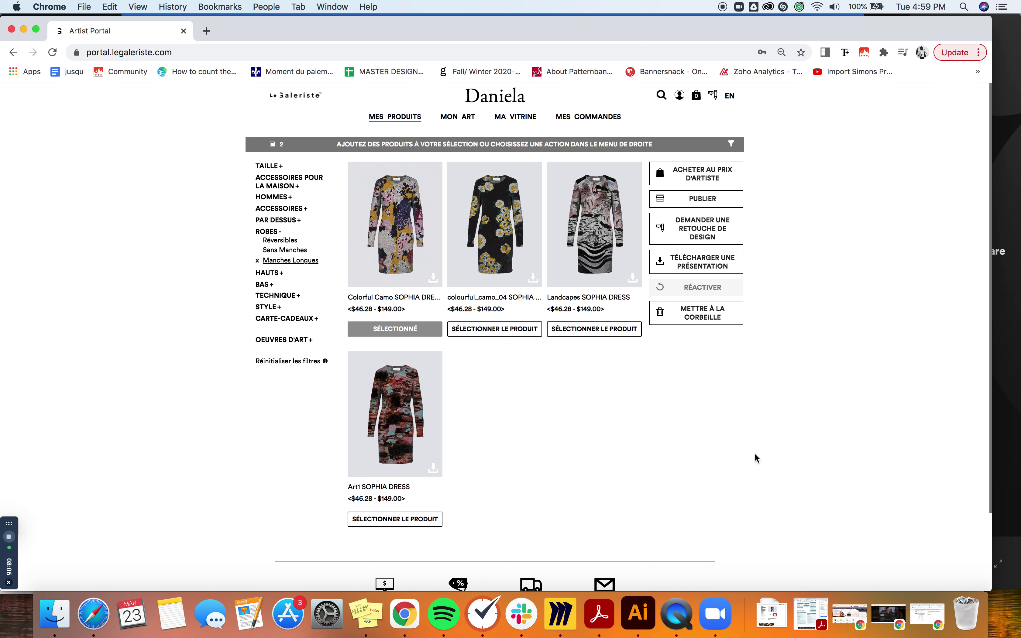
Reset the dress filter and clear the product selection.
click(295, 361)
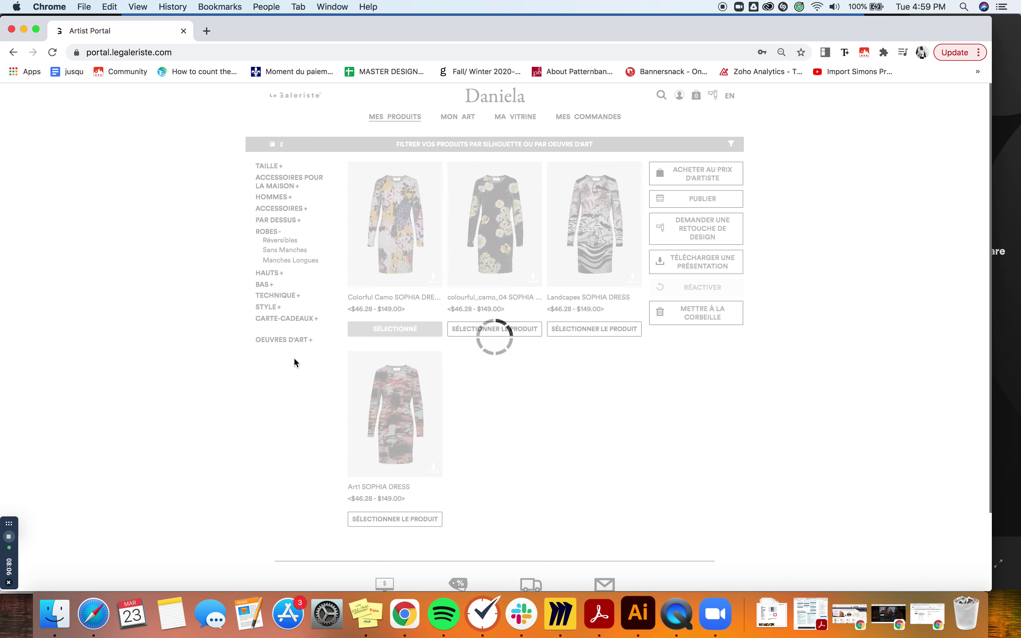
click(273, 146)
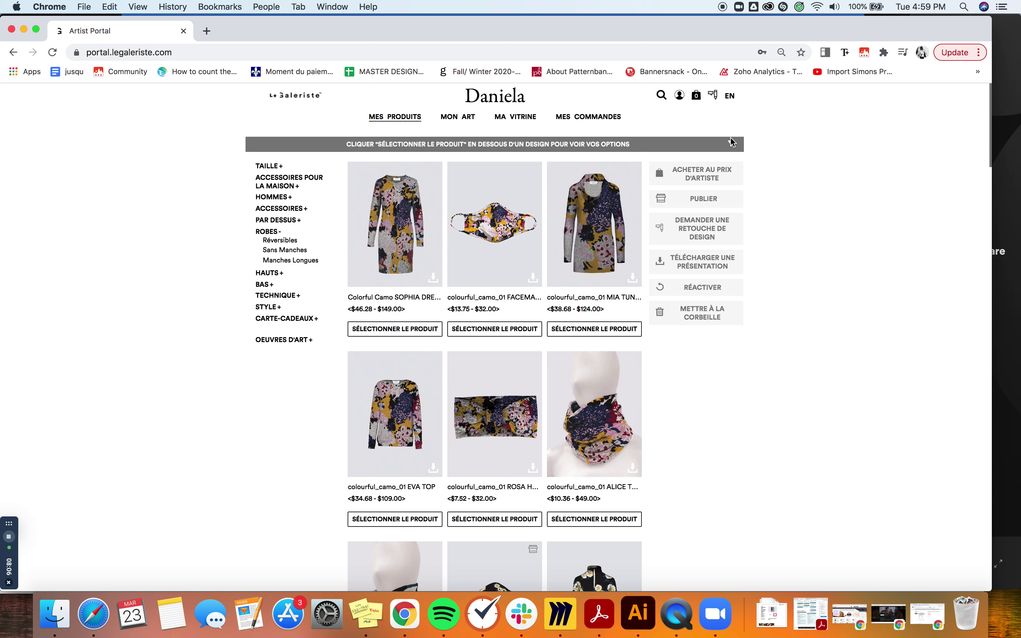
Sort the products by Prix décroissant and apply the sorting.
click(732, 144)
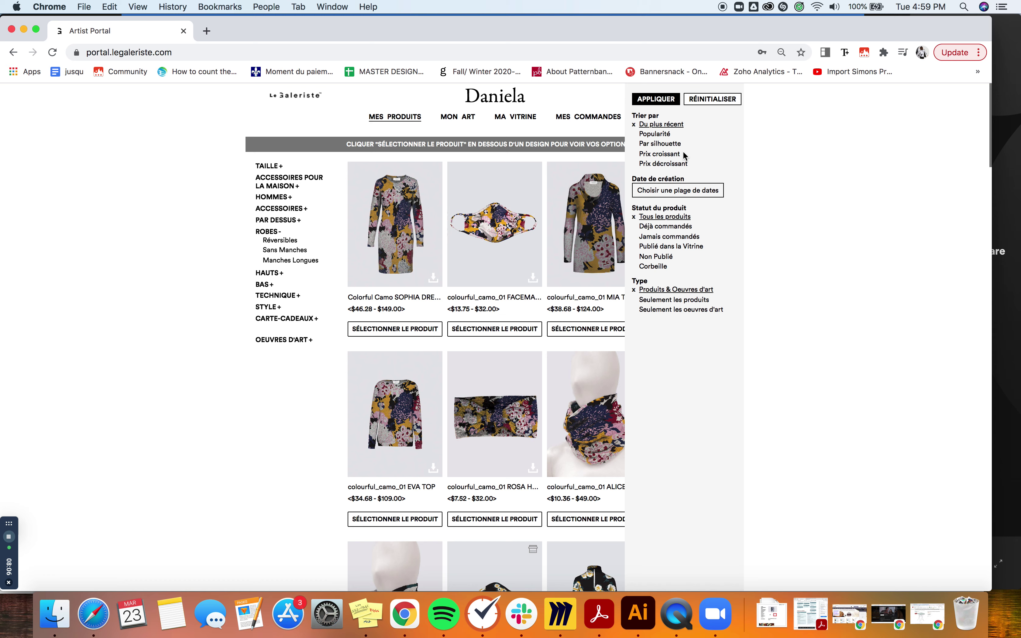
click(664, 165)
click(658, 99)
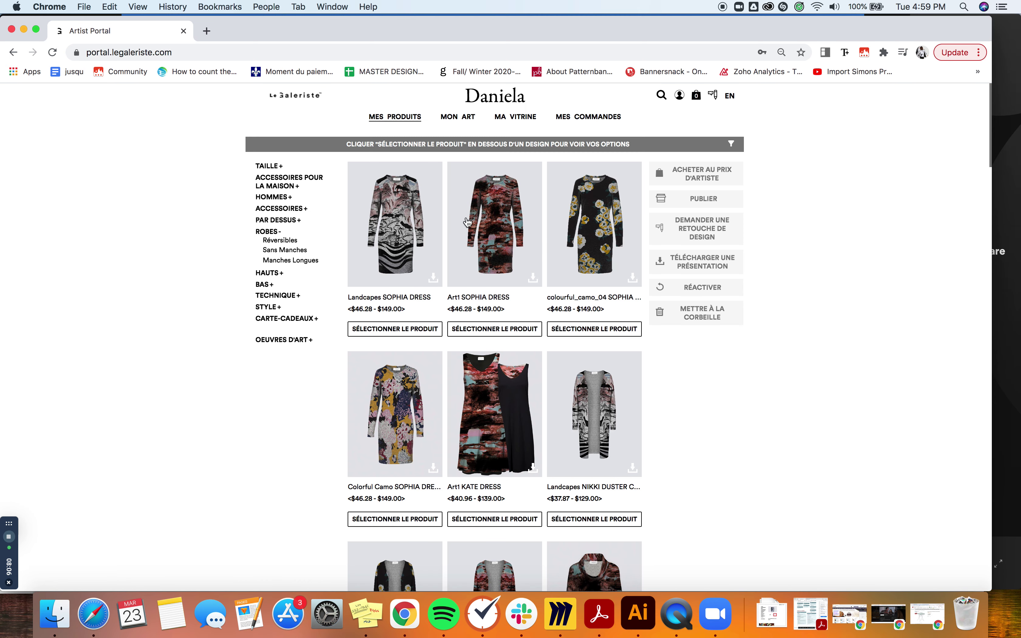
Examine the order and price ranges of the products in the price-sorted list.
scroll(574, 472, down, 1)
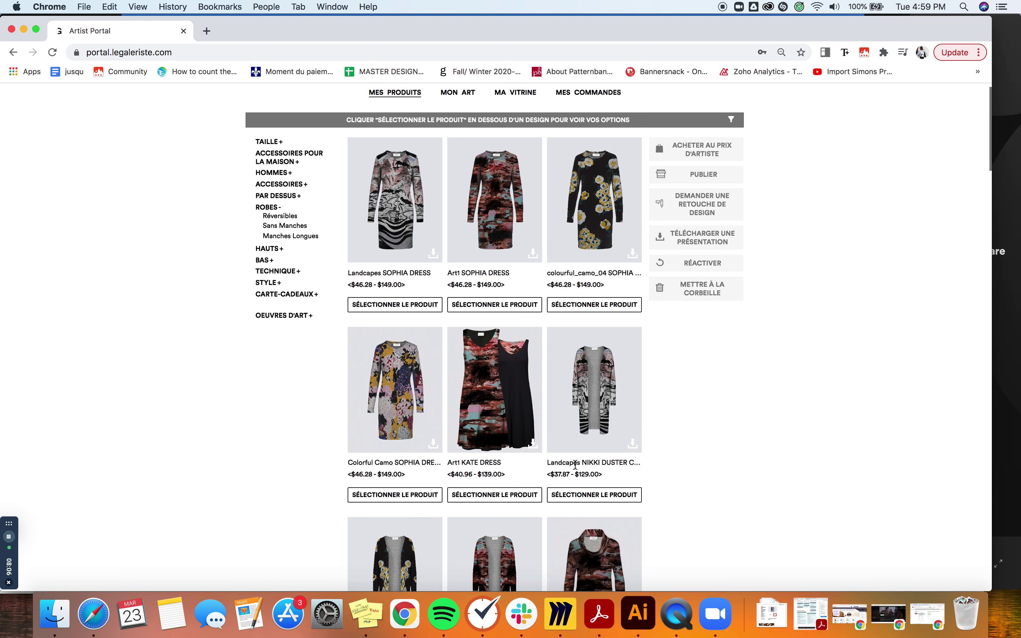
scroll(574, 473, down, 10)
scroll(577, 469, up, 12)
scroll(576, 469, down, 1)
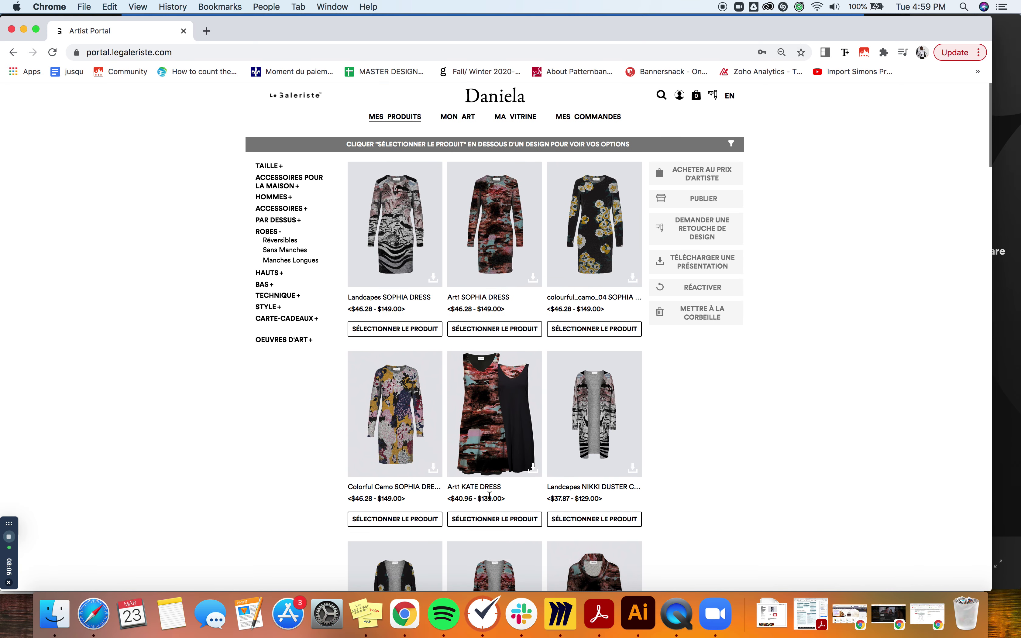
scroll(580, 441, down, 2)
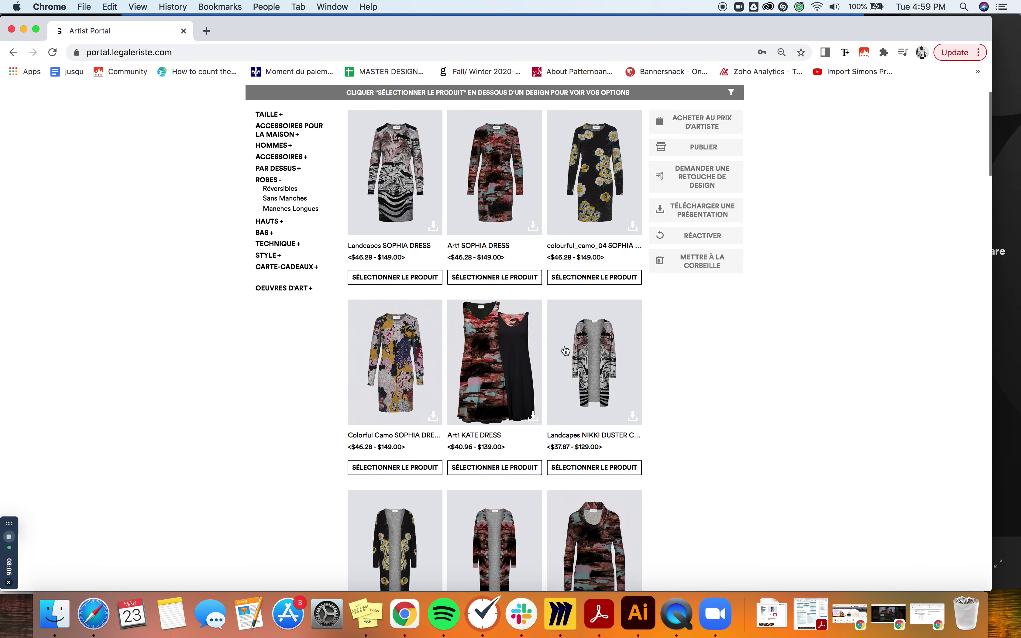
scroll(597, 352, up, 2)
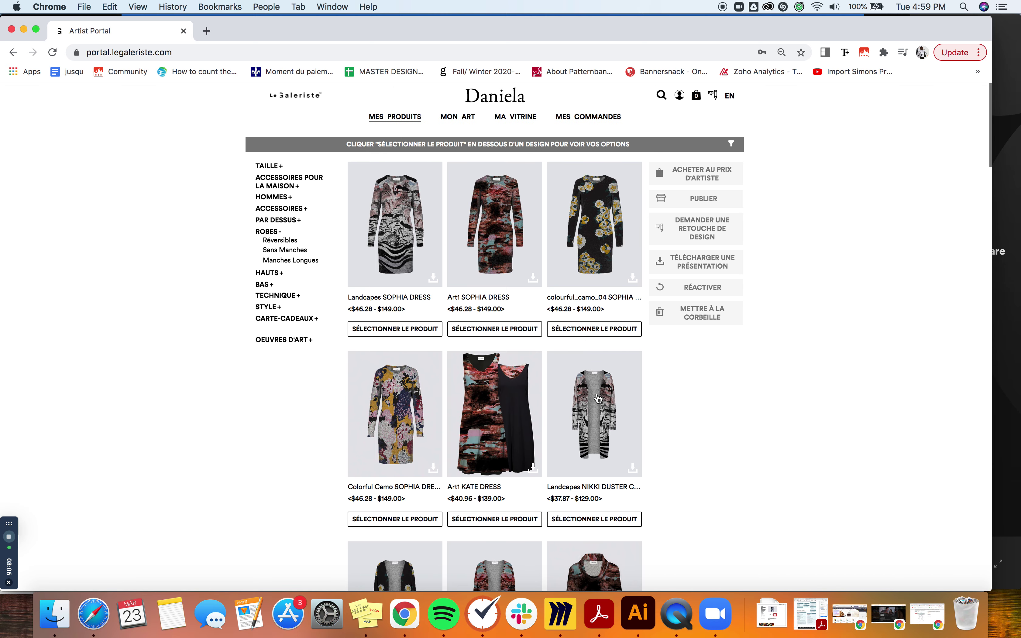
scroll(591, 371, down, 2)
scroll(585, 462, up, 2)
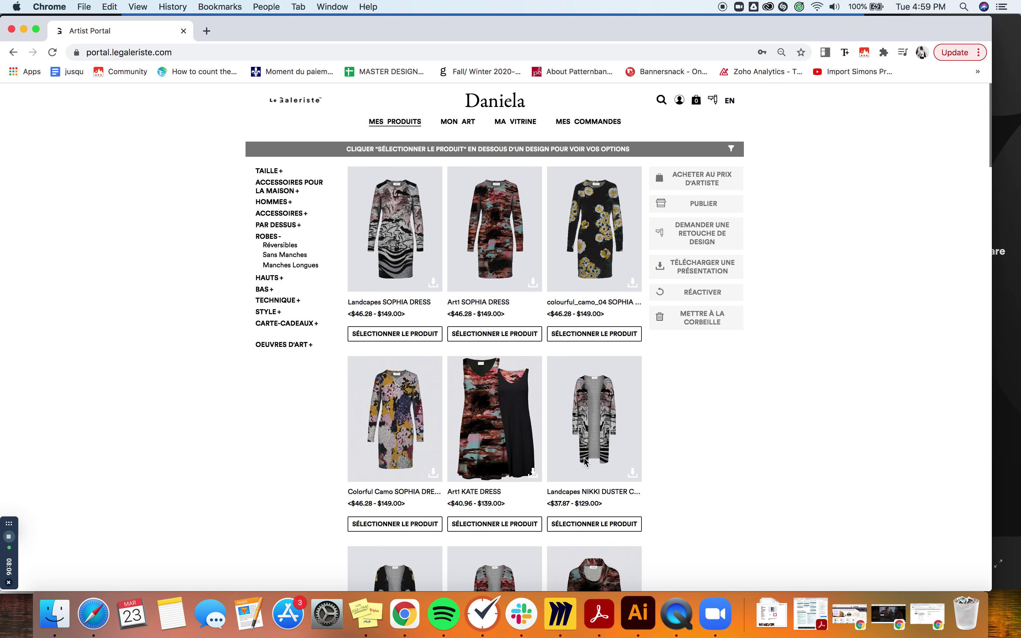
Reset the sorting and filter options to their defaults and apply them to the product list.
click(731, 144)
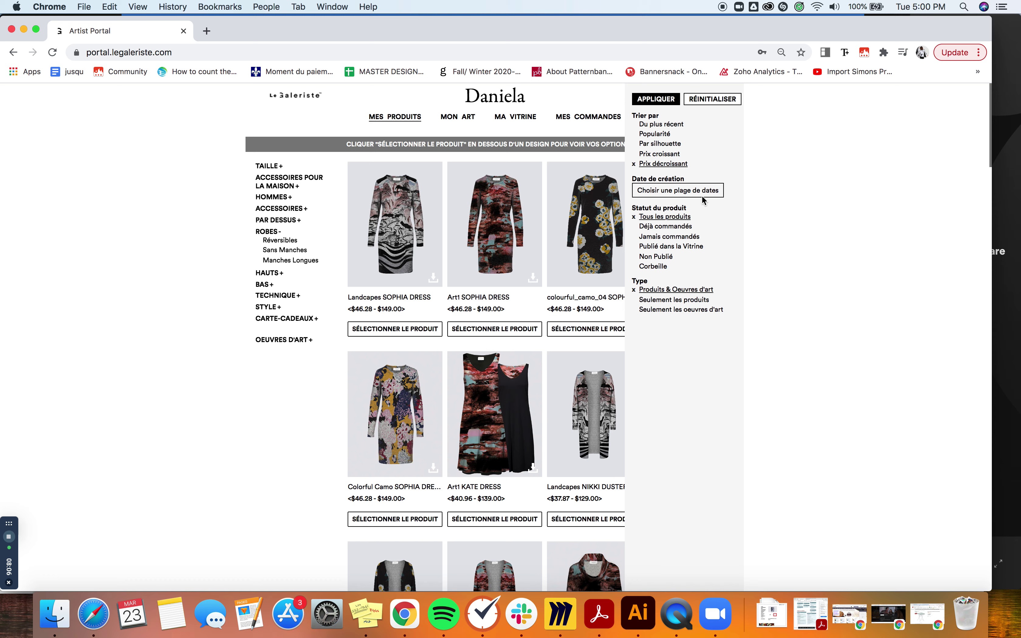
click(702, 103)
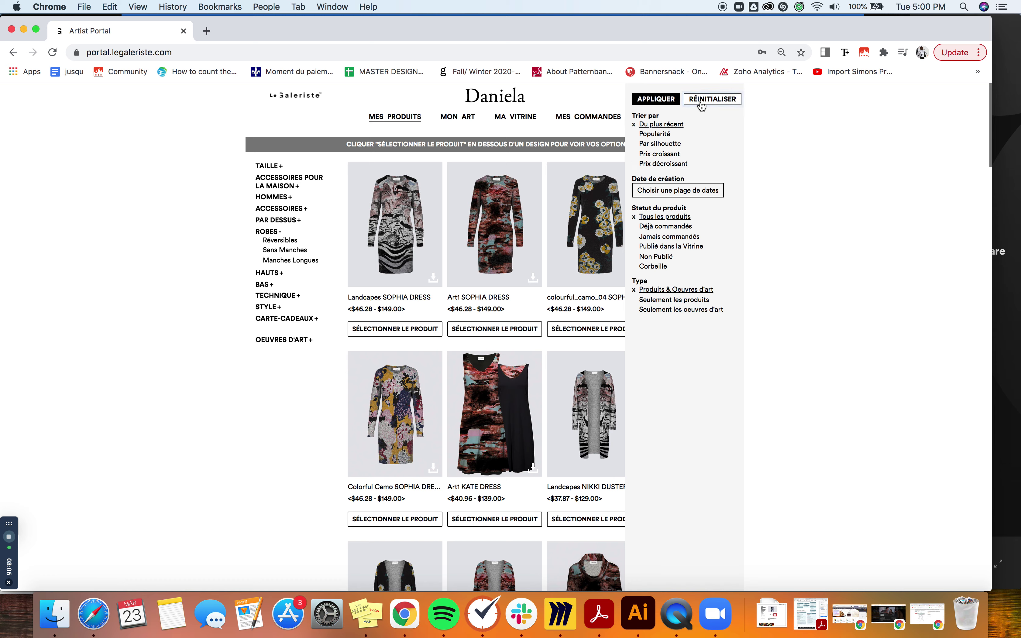
click(656, 100)
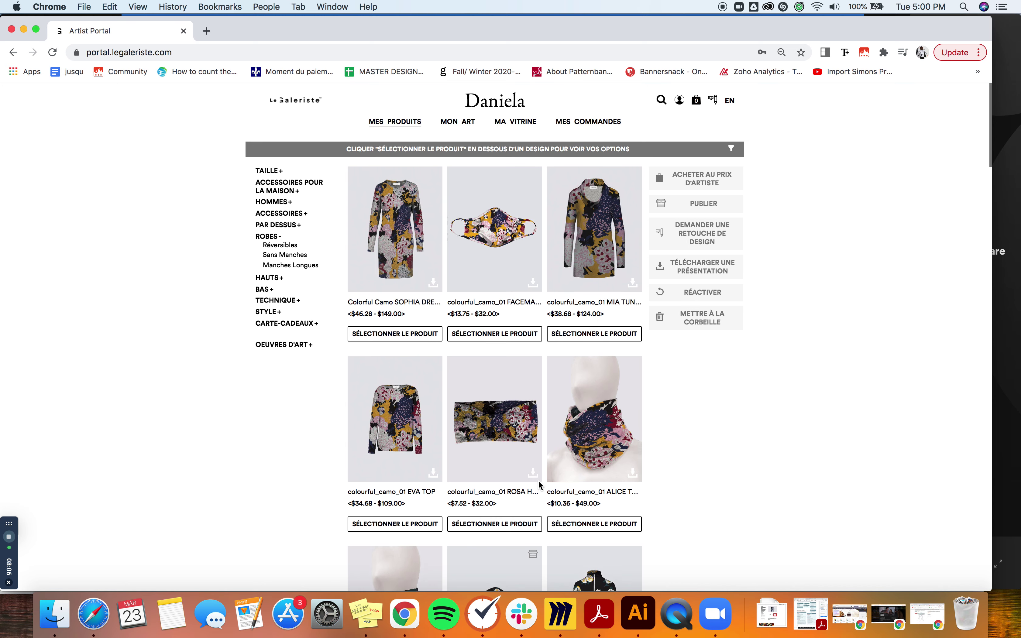
Filter the products by the status Corbeille and look through the resulting list.
click(732, 145)
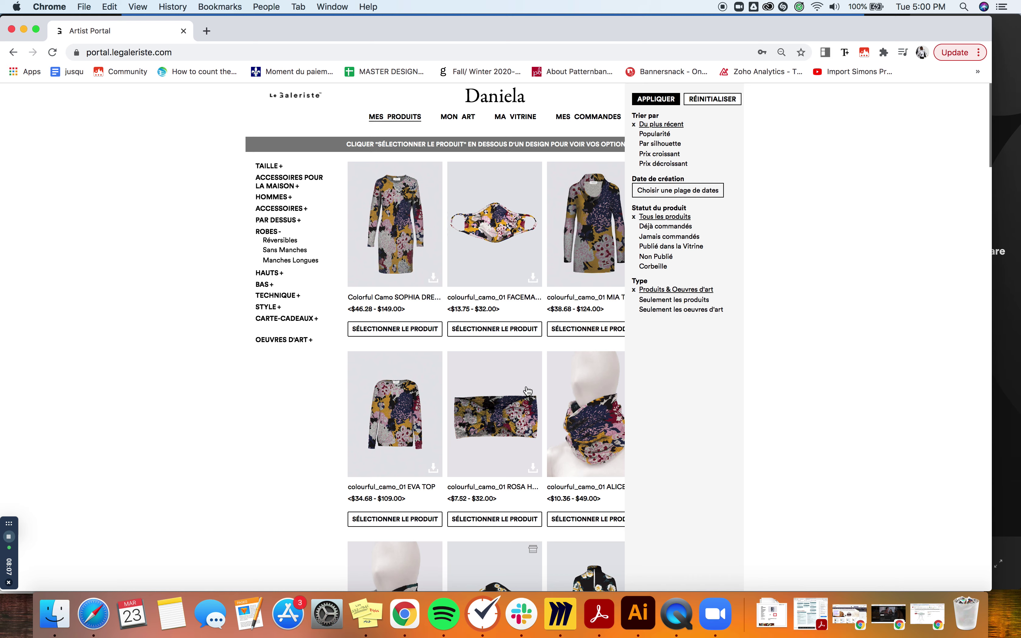
scroll(528, 392, down, 10)
scroll(528, 392, up, 10)
click(650, 271)
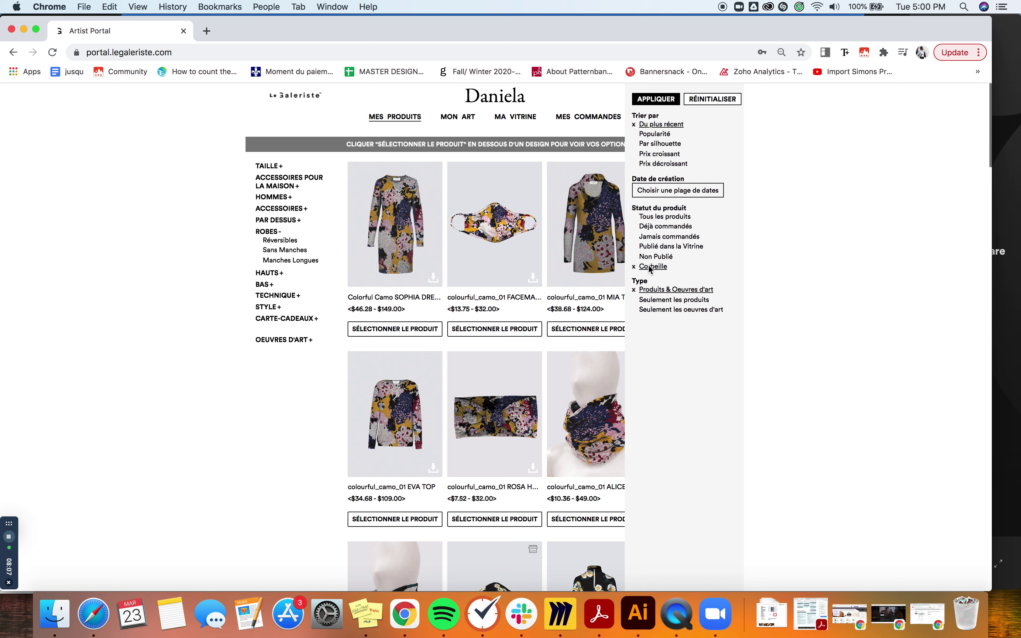
click(664, 101)
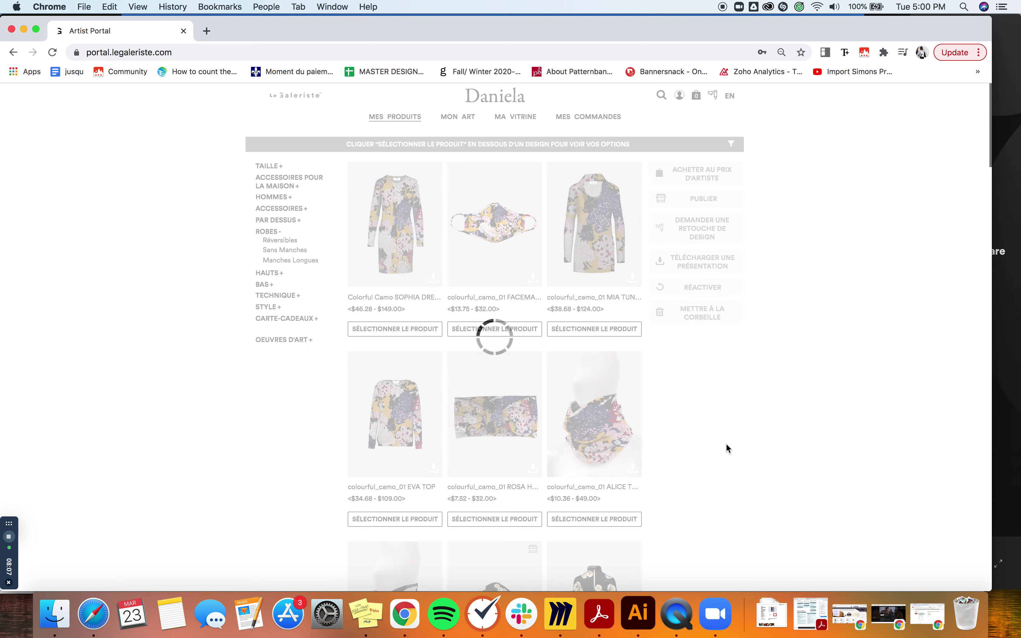
scroll(699, 454, down, 5)
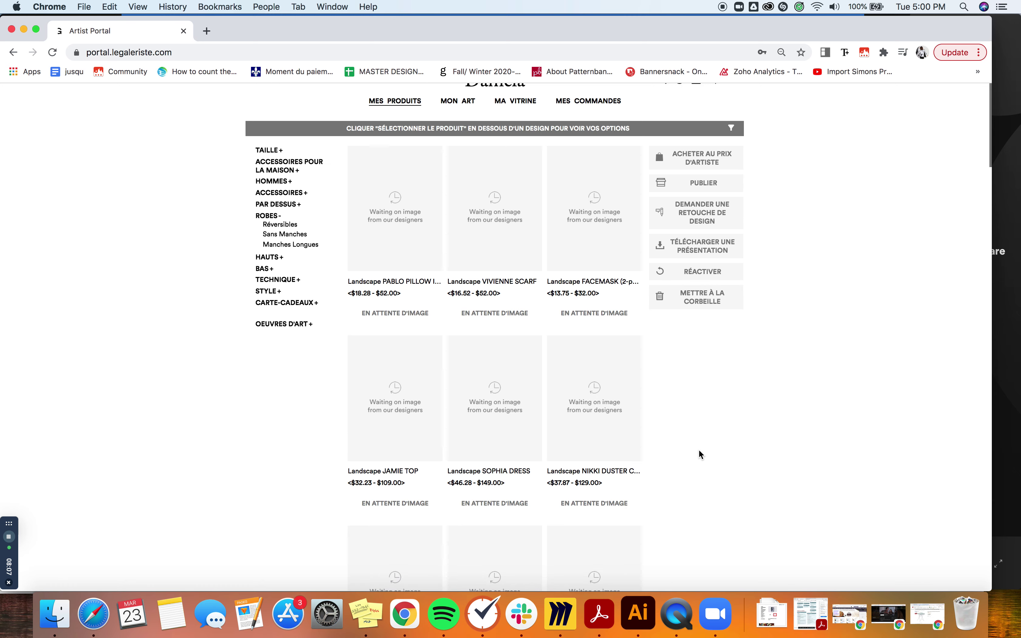
scroll(700, 454, down, 4)
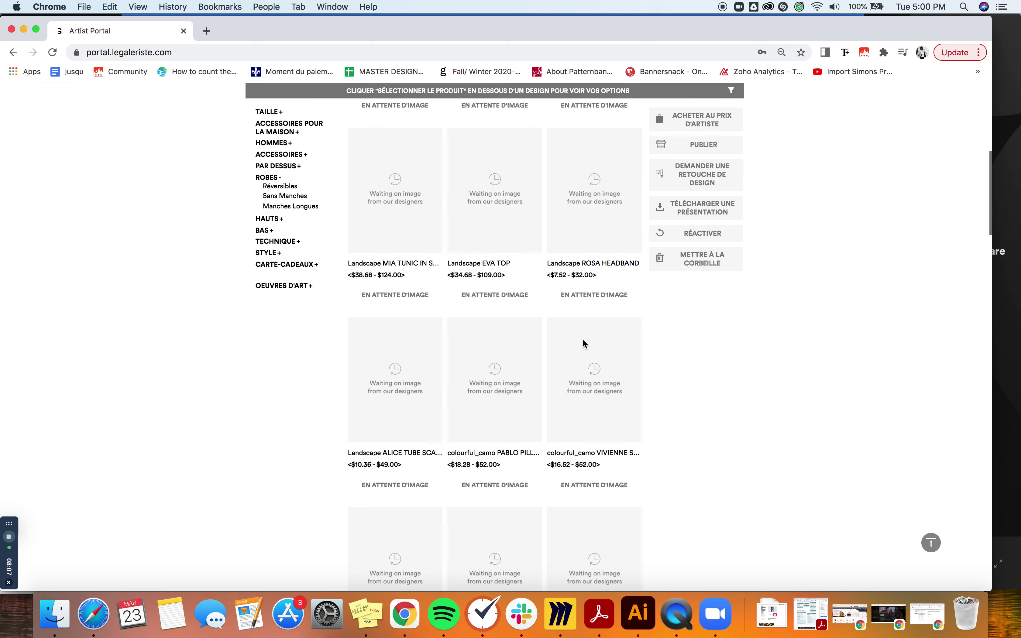
Find the Linda Blazer among the products in the trash, select it and reactivate it, confirming the reactivation.
scroll(583, 344, up, 5)
scroll(583, 344, down, 6)
scroll(585, 344, down, 10)
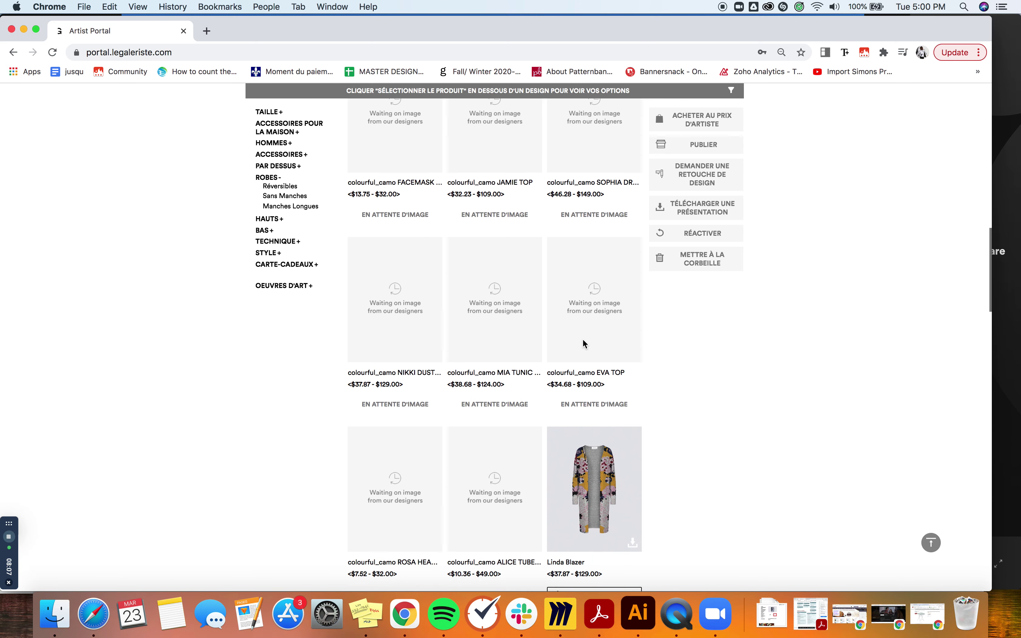
scroll(584, 344, down, 3)
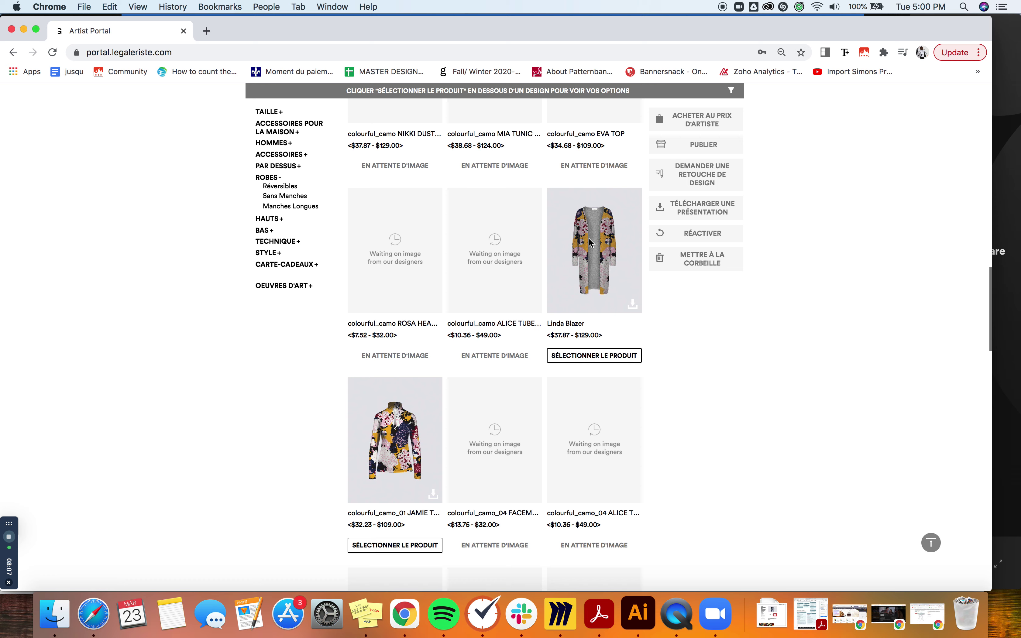
click(589, 358)
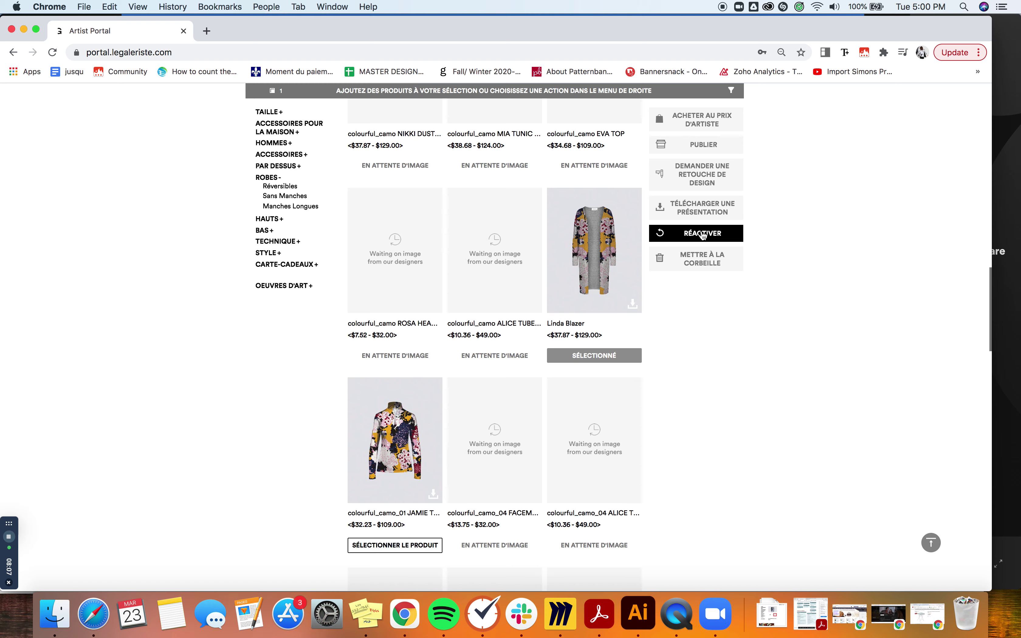
click(702, 235)
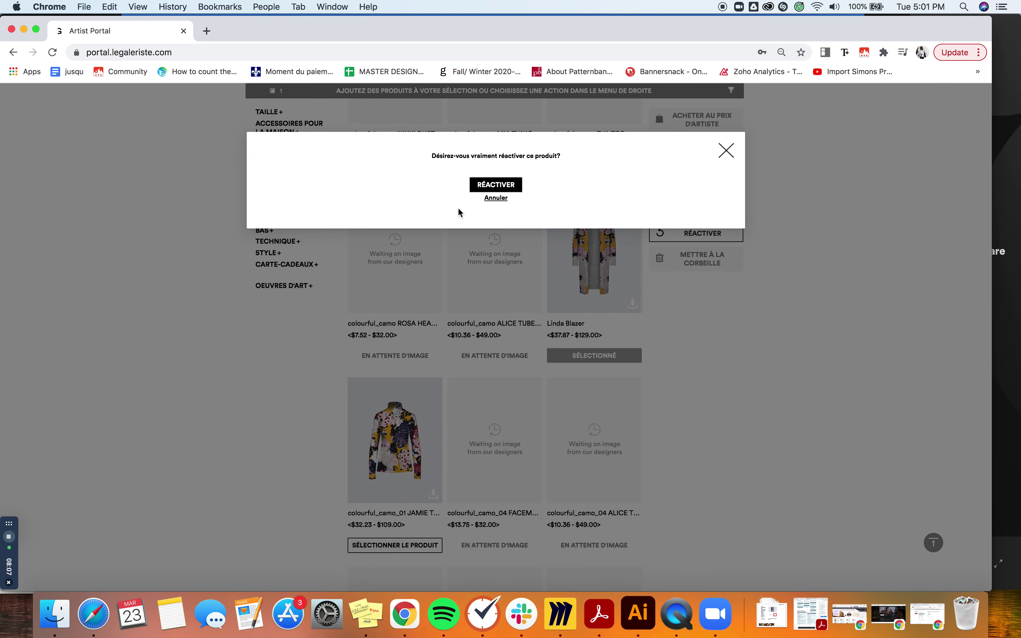
click(484, 188)
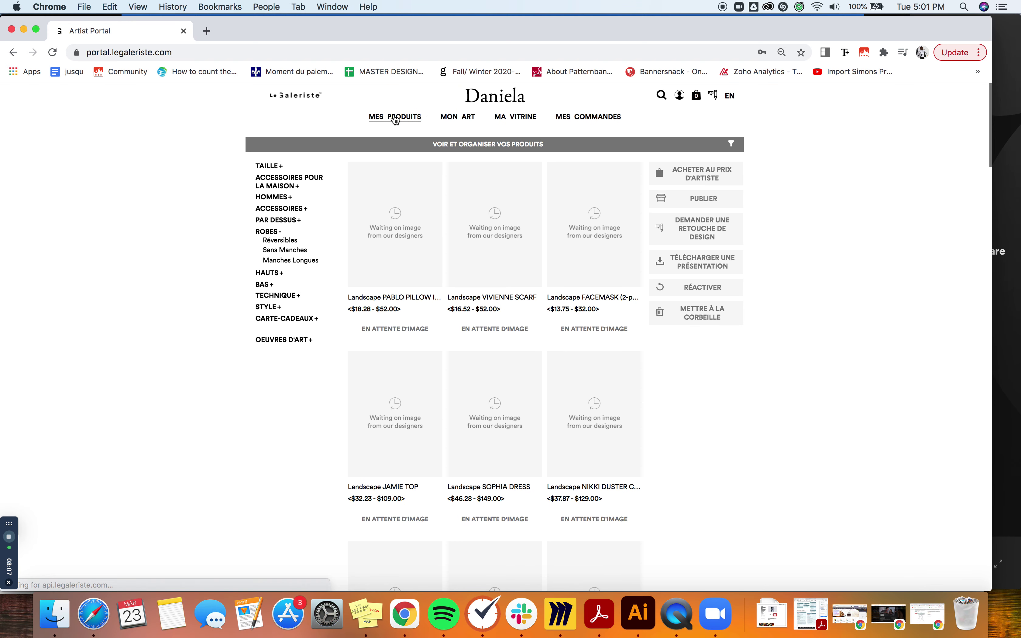
Clear the Corbeille filter by resetting the product filter options, and apply the defaults to list all products.
click(733, 145)
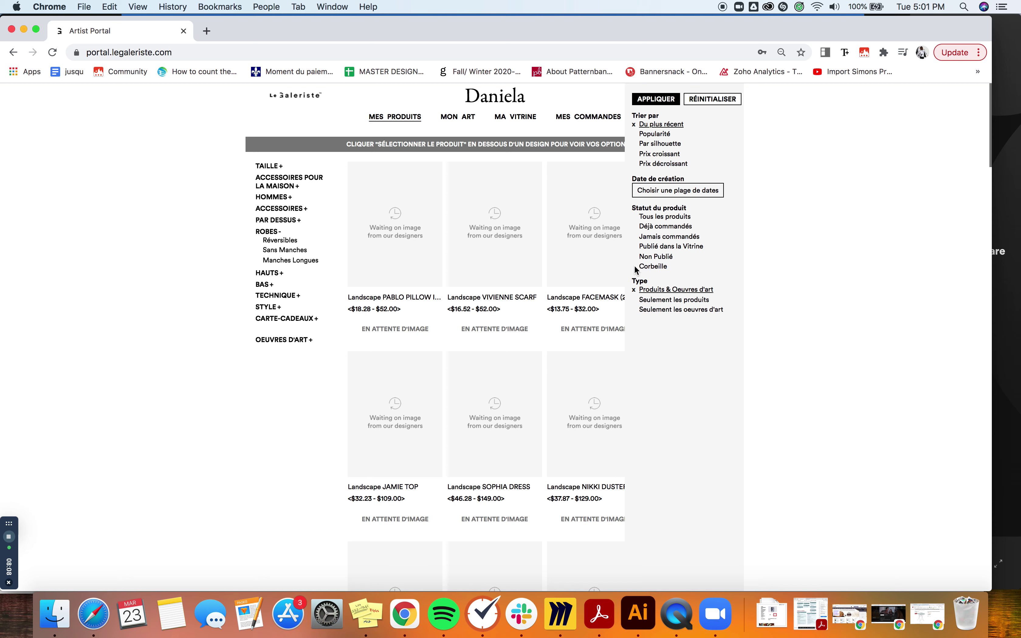
click(694, 101)
click(661, 100)
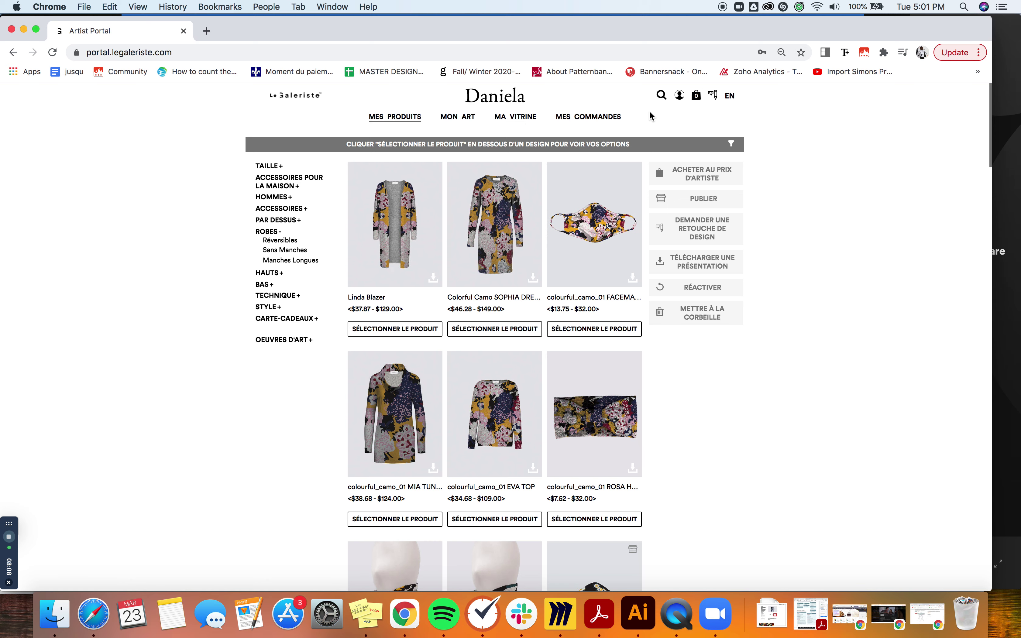
click(731, 145)
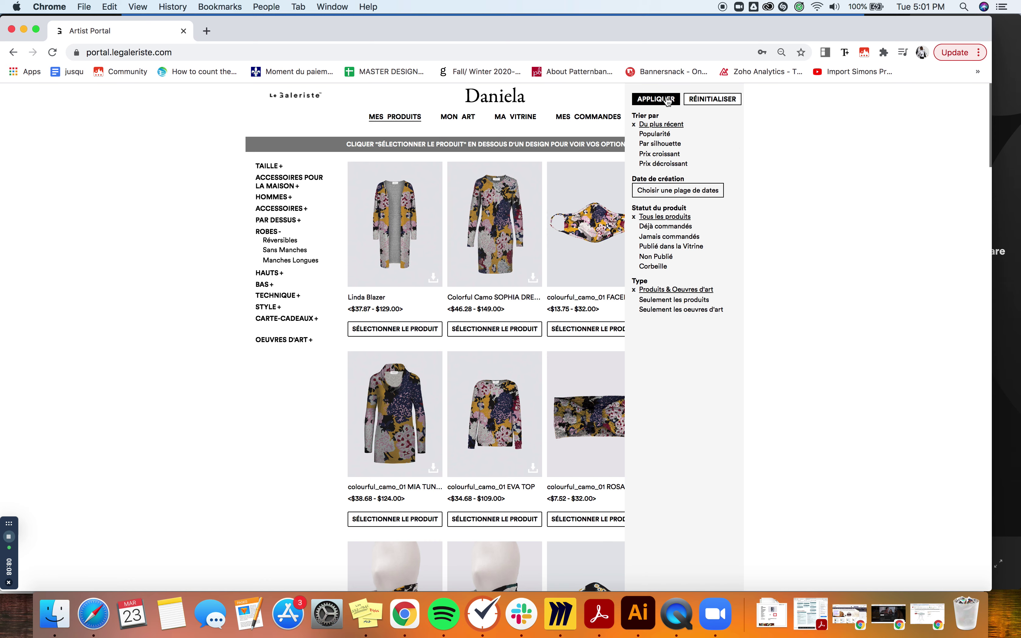
click(642, 101)
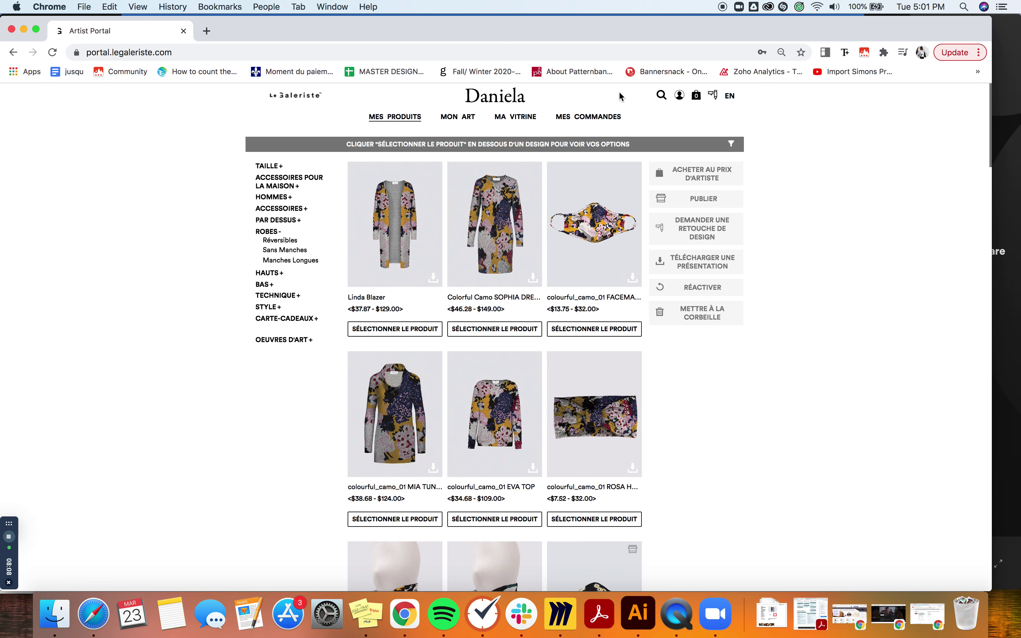
Search the portal's products for "Cardigan".
click(662, 97)
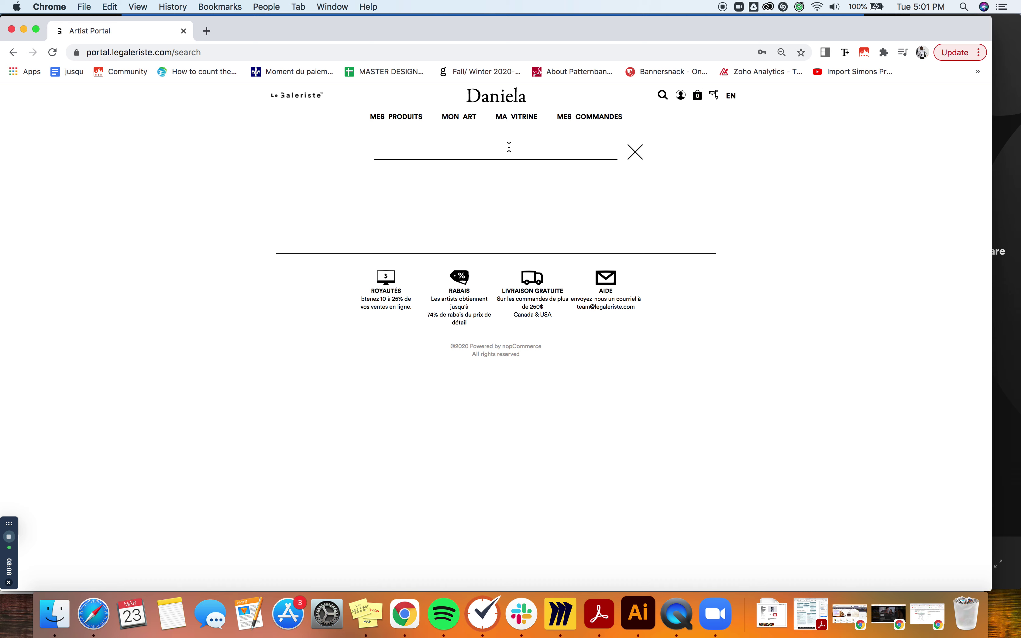
text(Cardigan)
key(Return)
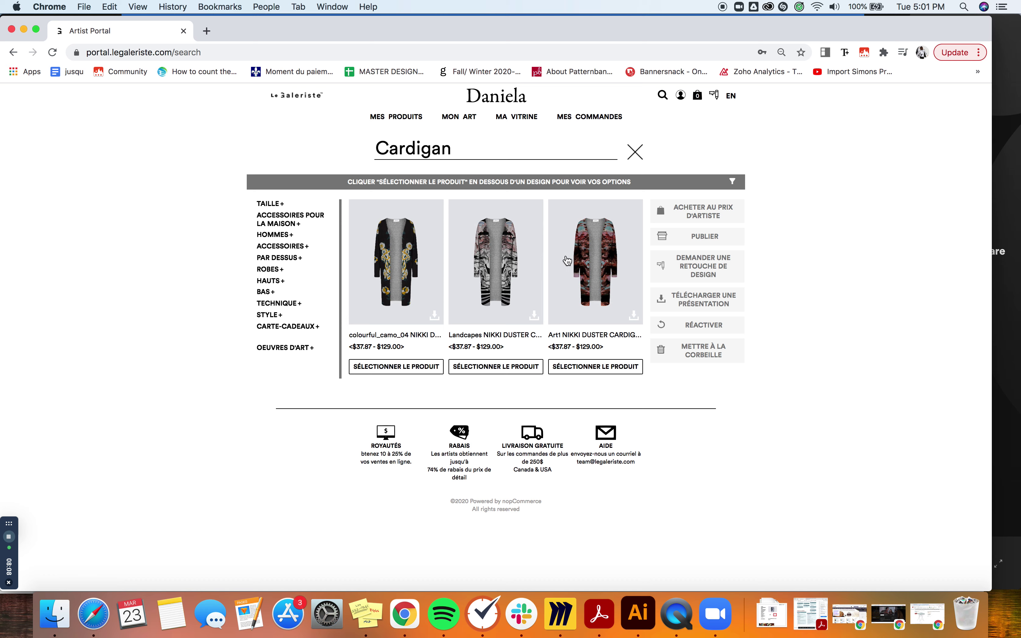
Select the colourful_camo_04 NIKKI product in the search results and close the search to return to the product list.
click(406, 371)
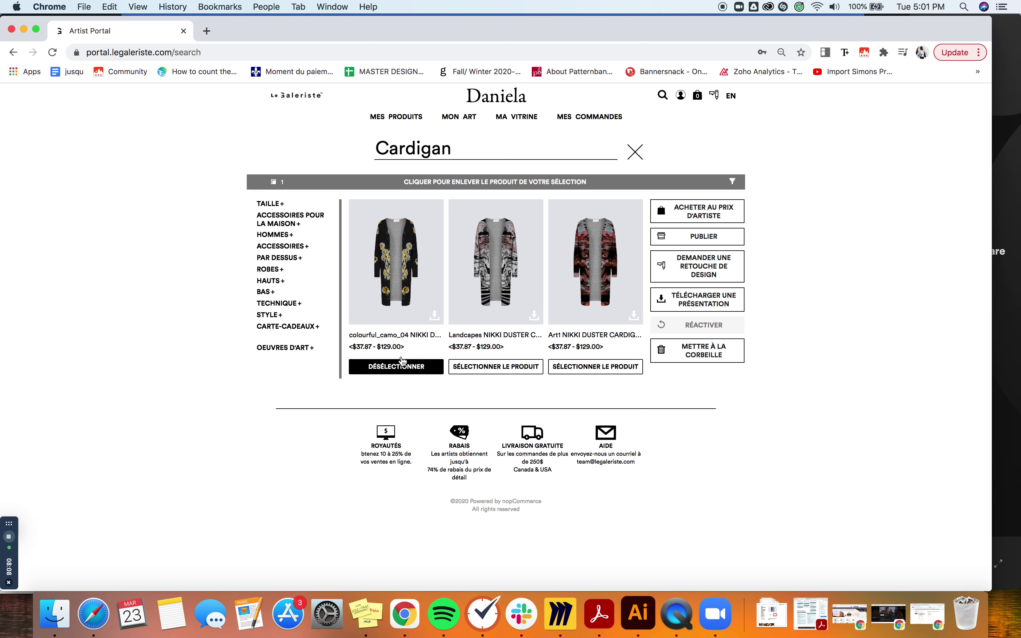
click(636, 151)
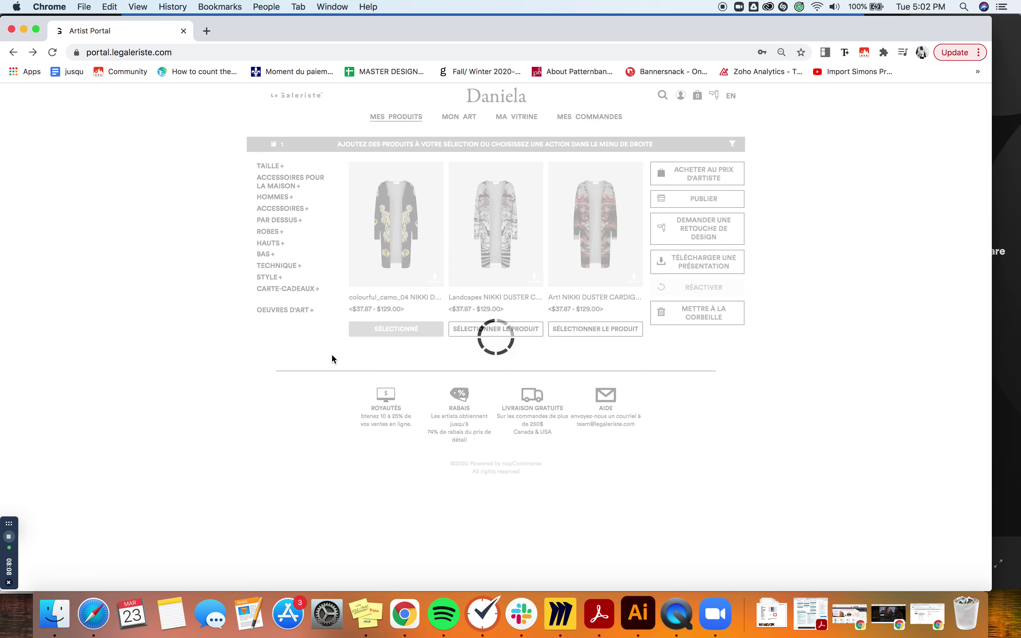
scroll(285, 494, down, 1)
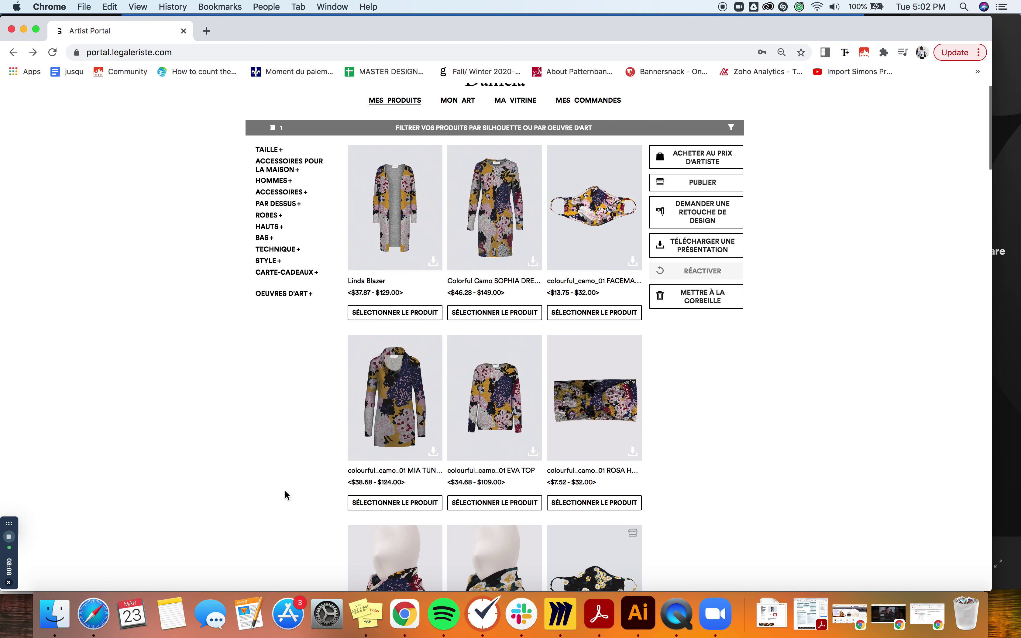